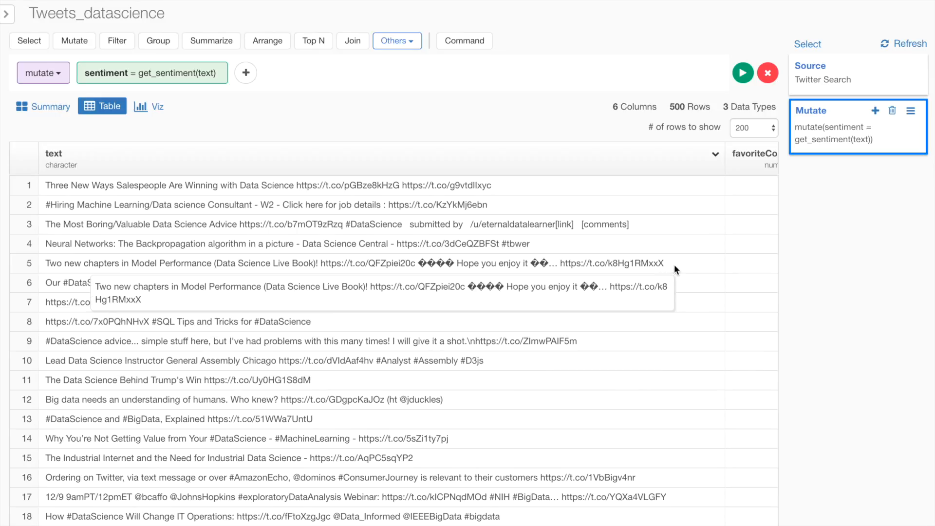
Tokenize the text column of the tweets with the default tokenizing options
{"action": "left_click", "coordinate": [396, 44]}
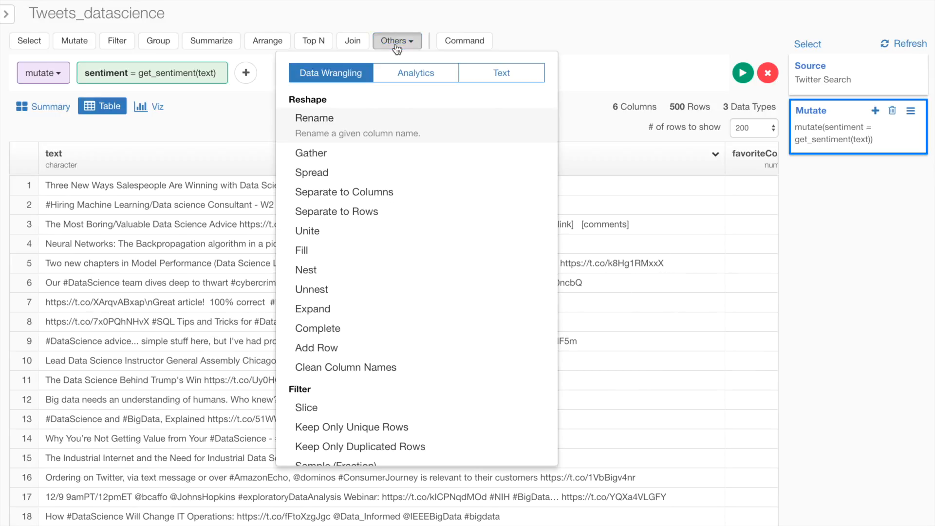
{"action": "left_click", "coordinate": [506, 79]}
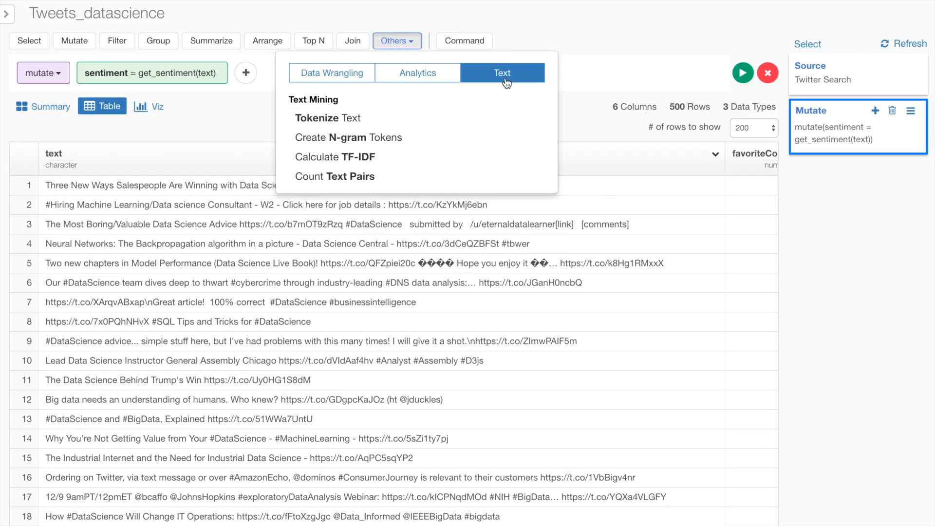
{"action": "left_click", "coordinate": [370, 122]}
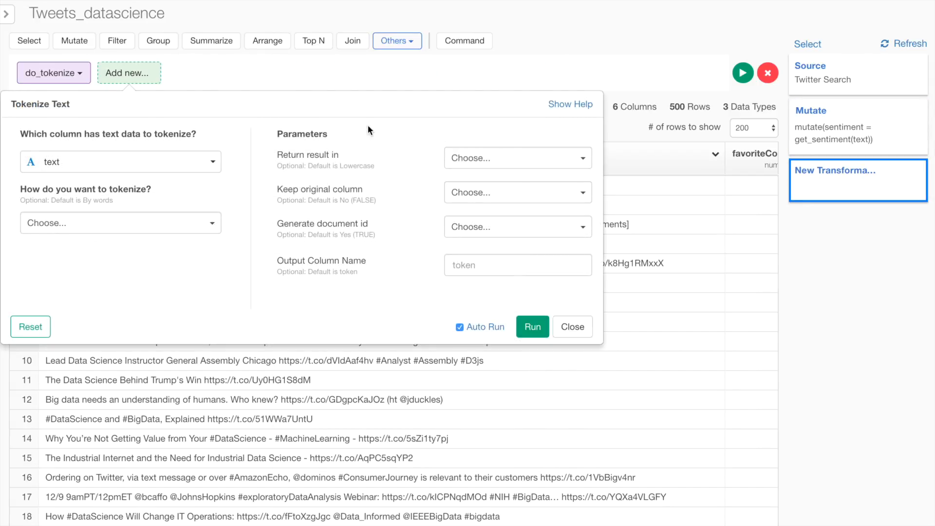
{"action": "left_click", "coordinate": [177, 225]}
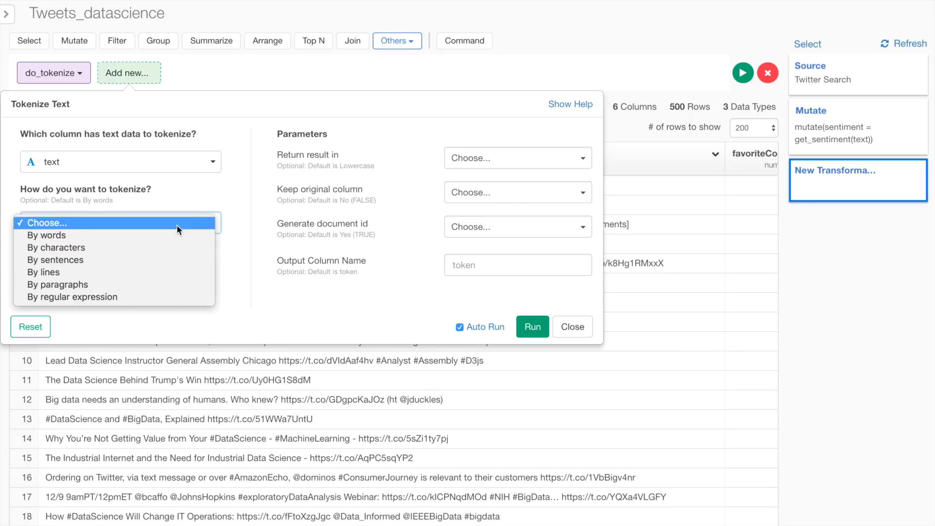
{"action": "left_click", "coordinate": [238, 221]}
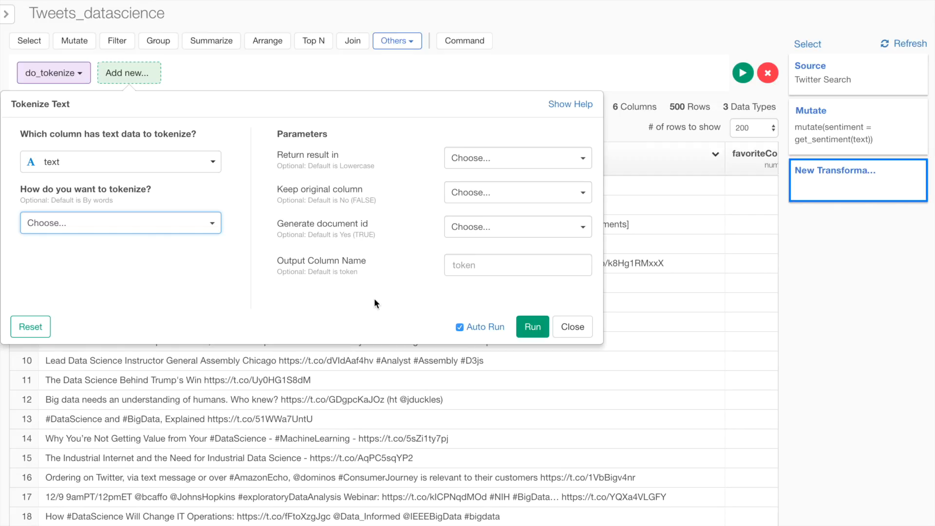
{"action": "left_click", "coordinate": [528, 324]}
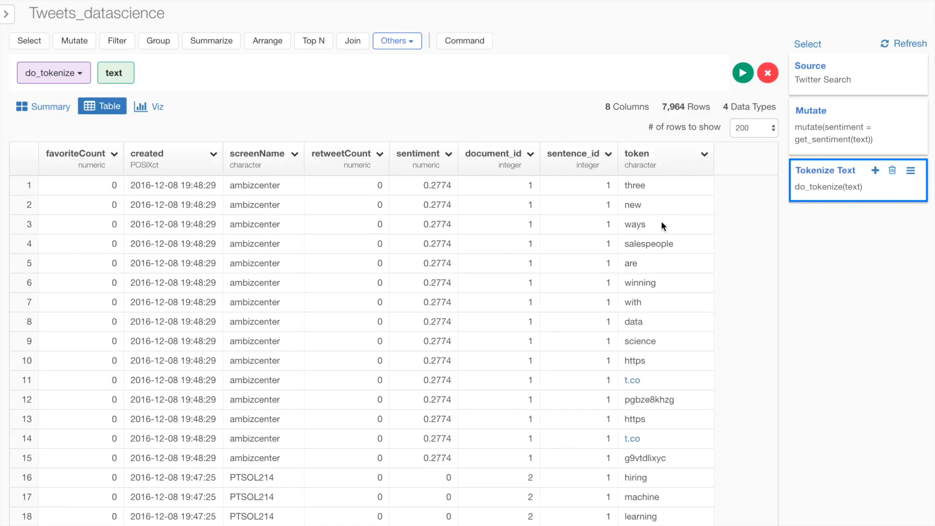
Look through the tokenized rows and view the summary of all columns, including the most frequent tokens
{"action": "scroll", "coordinate": [654, 360], "scroll_direction": "down", "scroll_amount": 5}
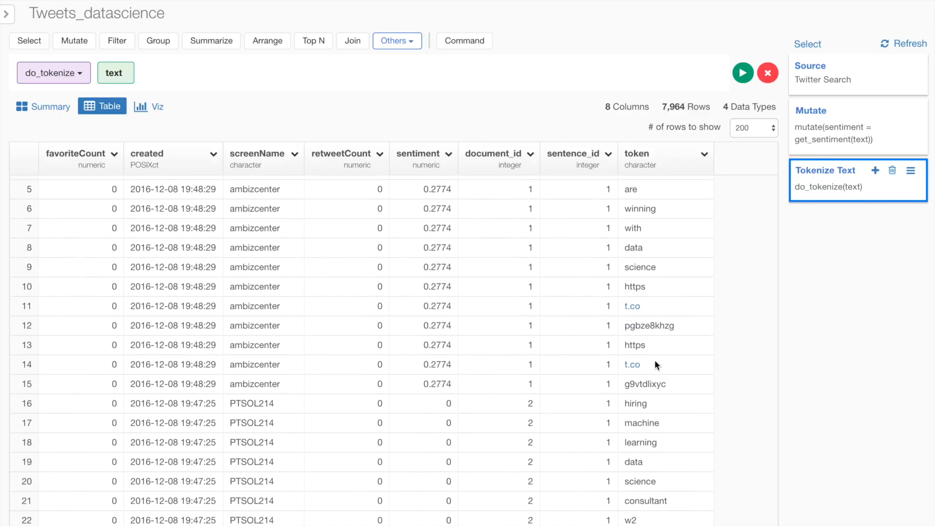
{"action": "scroll", "coordinate": [655, 360], "scroll_direction": "down", "scroll_amount": 6}
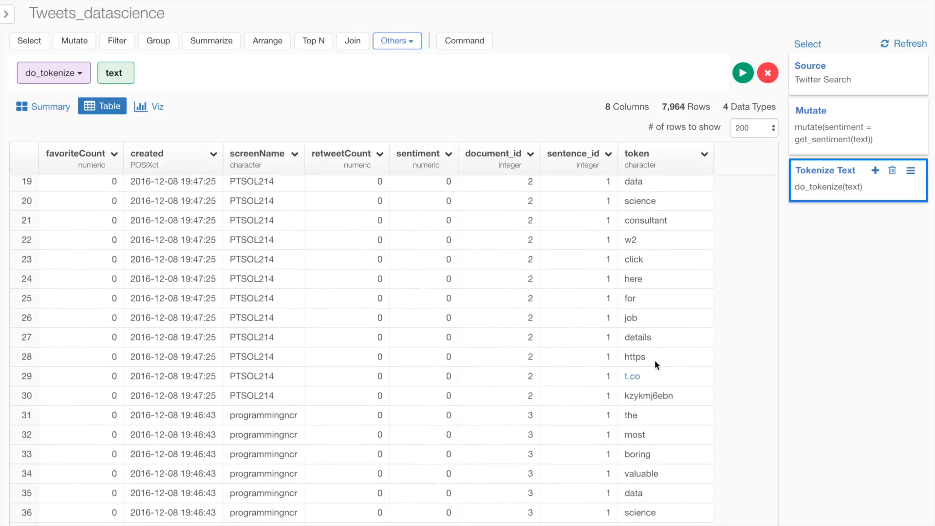
{"action": "scroll", "coordinate": [655, 360], "scroll_direction": "down", "scroll_amount": 3}
{"action": "scroll", "coordinate": [655, 361], "scroll_direction": "up", "scroll_amount": 10}
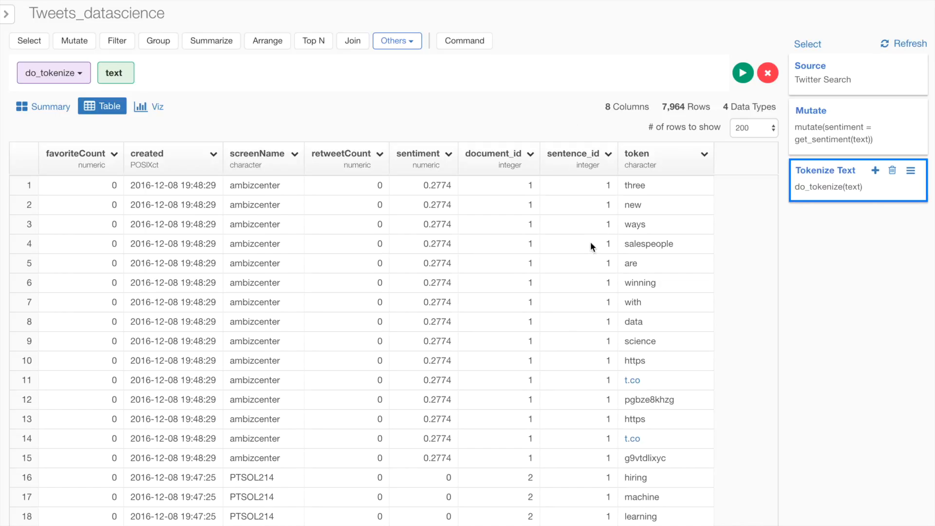
{"action": "scroll", "coordinate": [590, 241], "scroll_direction": "down", "scroll_amount": 1}
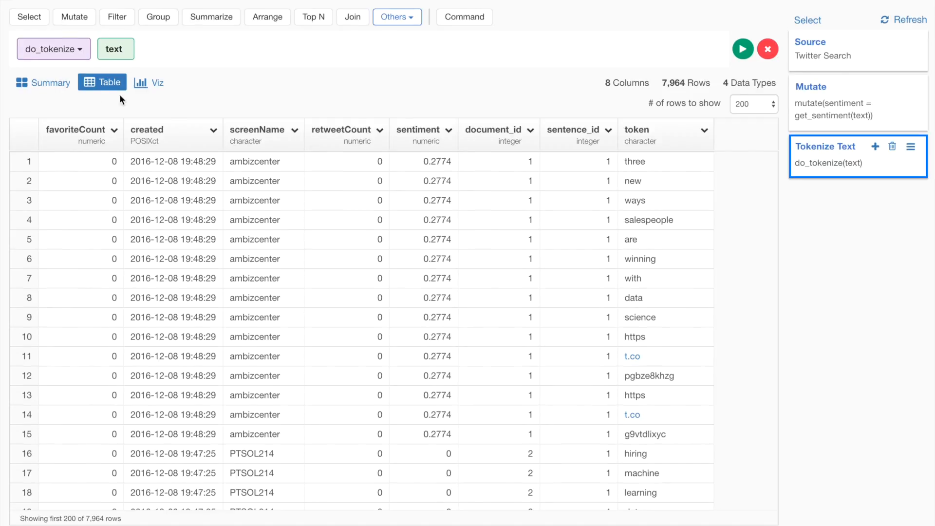
{"action": "left_click", "coordinate": [46, 83]}
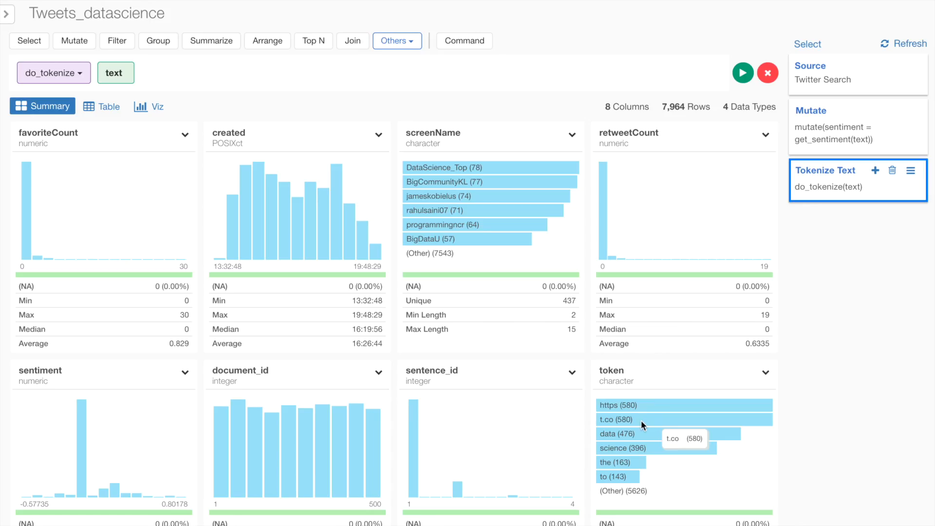
Filter the data to keep only rows whose token is not in the values https and t.co
{"action": "left_click", "coordinate": [116, 43]}
{"action": "left_click", "coordinate": [128, 194]}
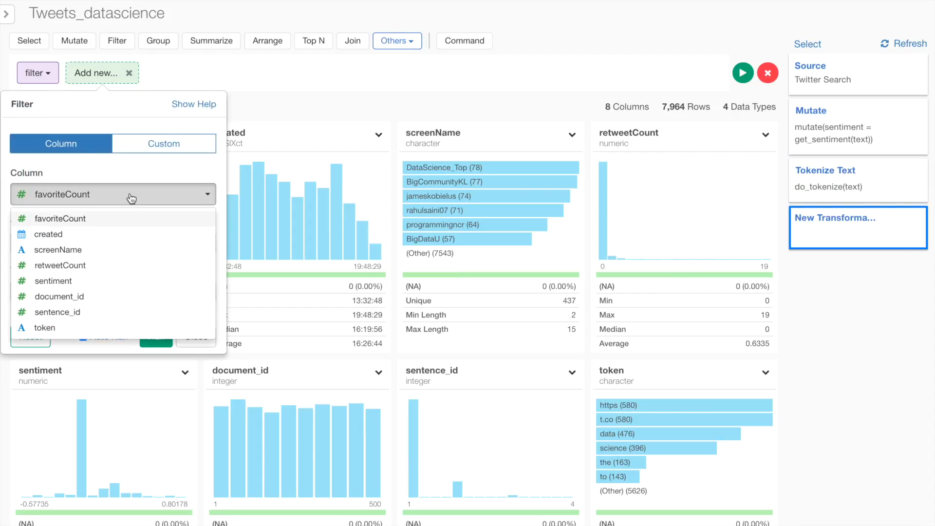
{"action": "left_click", "coordinate": [119, 326]}
{"action": "left_click", "coordinate": [125, 247]}
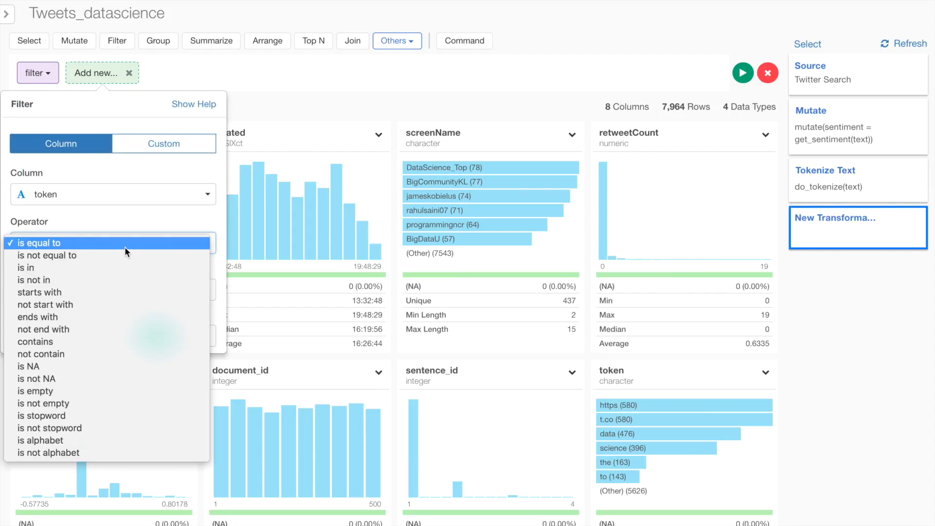
{"action": "left_click", "coordinate": [125, 278]}
{"action": "left_click", "coordinate": [142, 290]}
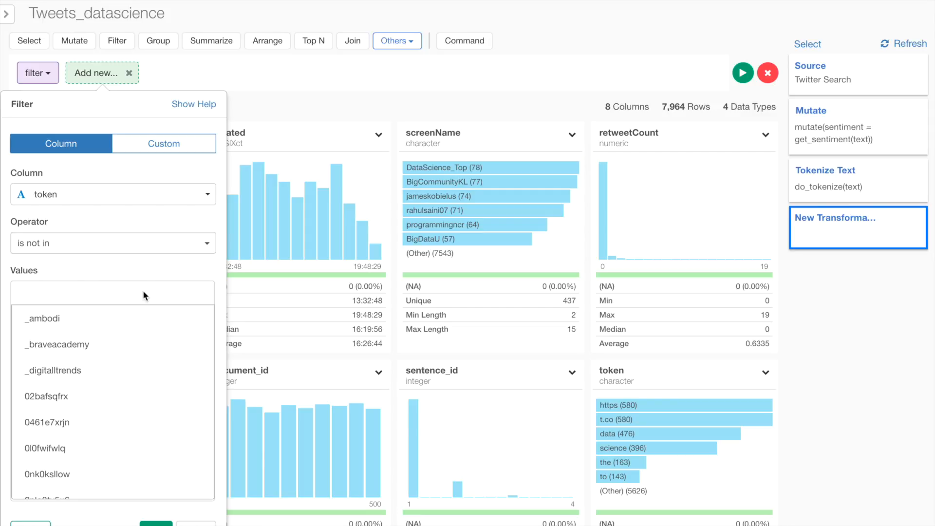
{"action": "type", "text": "http"}
{"action": "key", "text": "Return"}
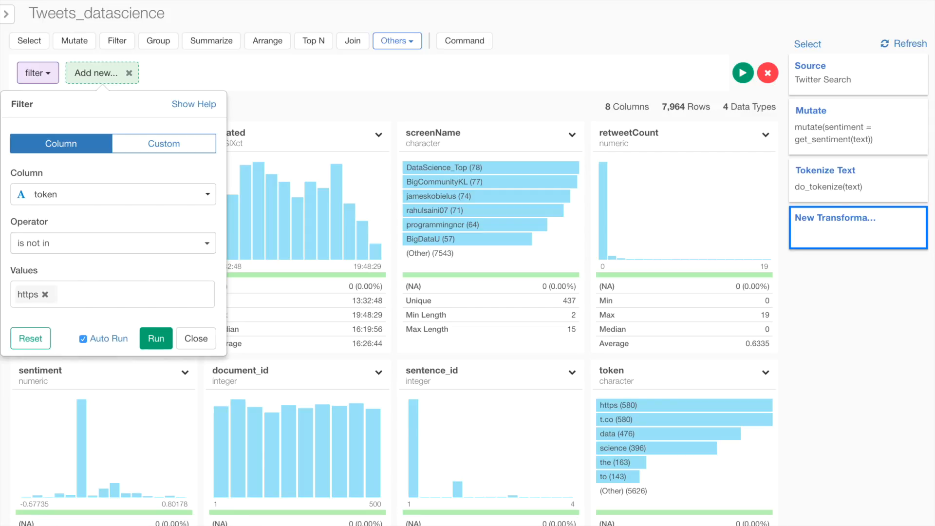
{"action": "type", "text": "t.co"}
{"action": "key", "text": "Return"}
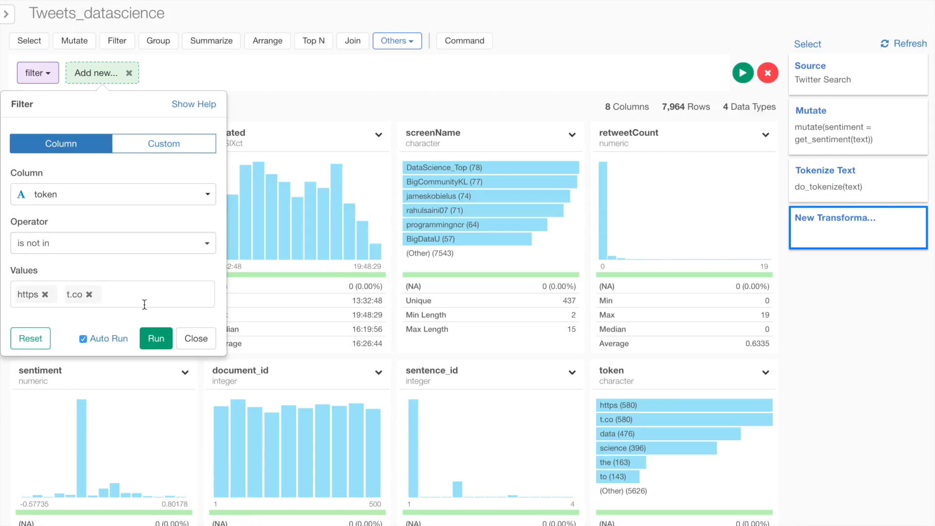
{"action": "left_click", "coordinate": [154, 337]}
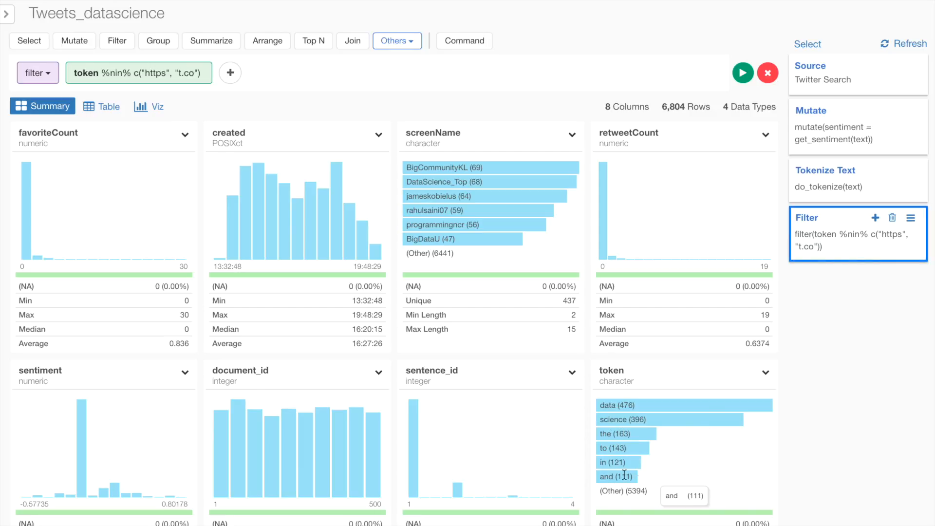
Add a second condition to the filter so that the token column is not stopword
{"action": "left_click", "coordinate": [230, 72]}
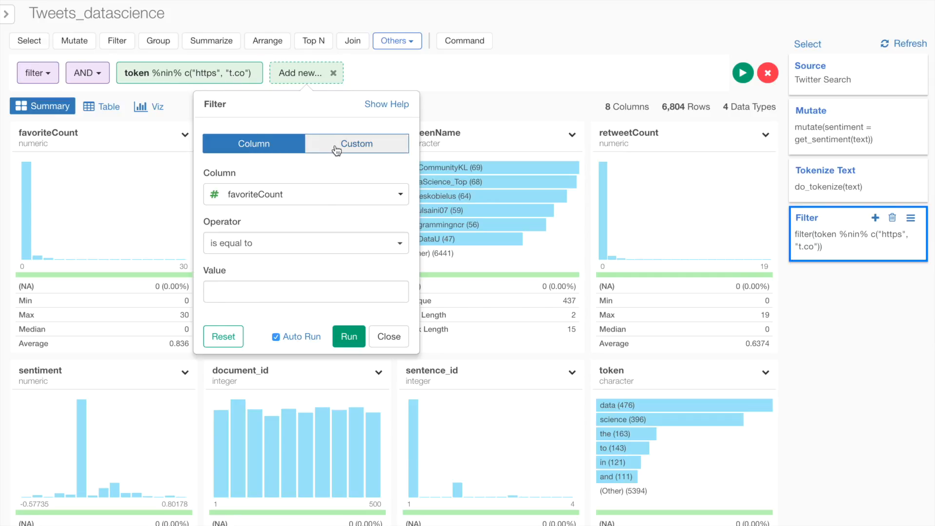
{"action": "left_click", "coordinate": [303, 195]}
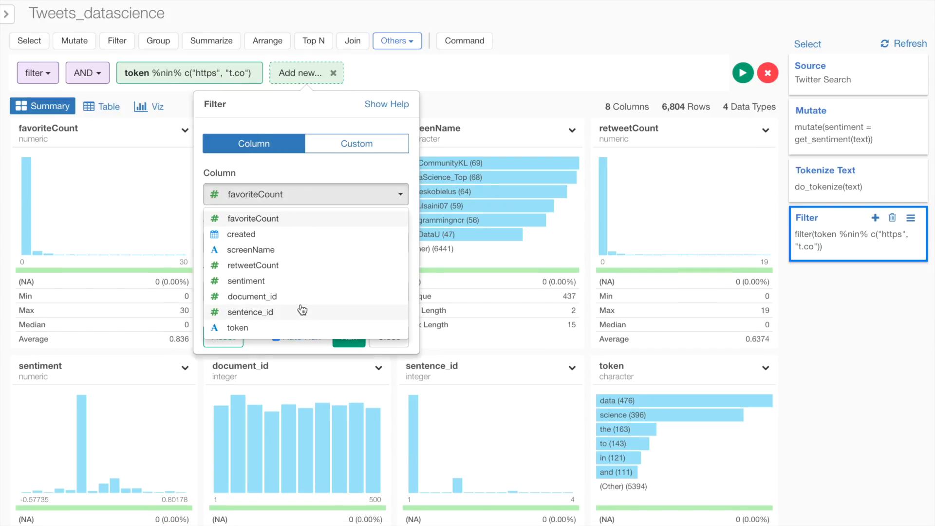
{"action": "left_click", "coordinate": [302, 328]}
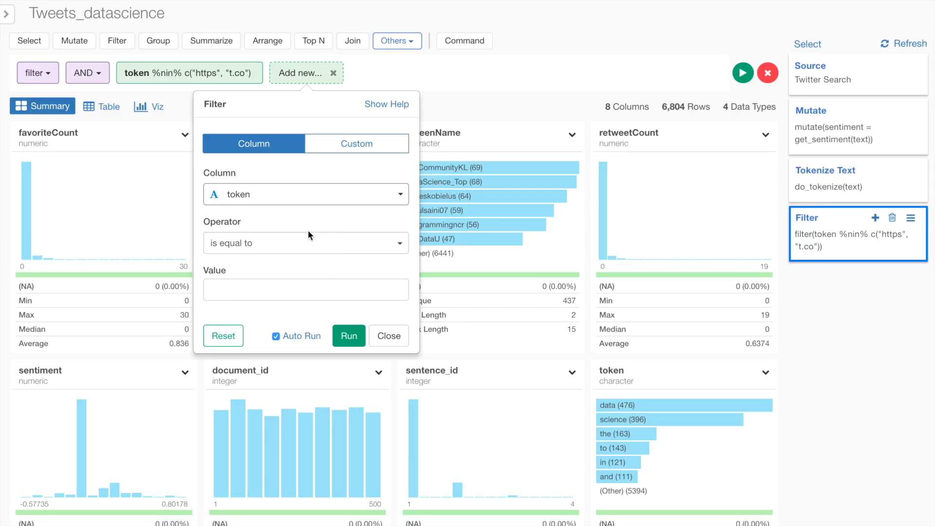
{"action": "left_click", "coordinate": [304, 244]}
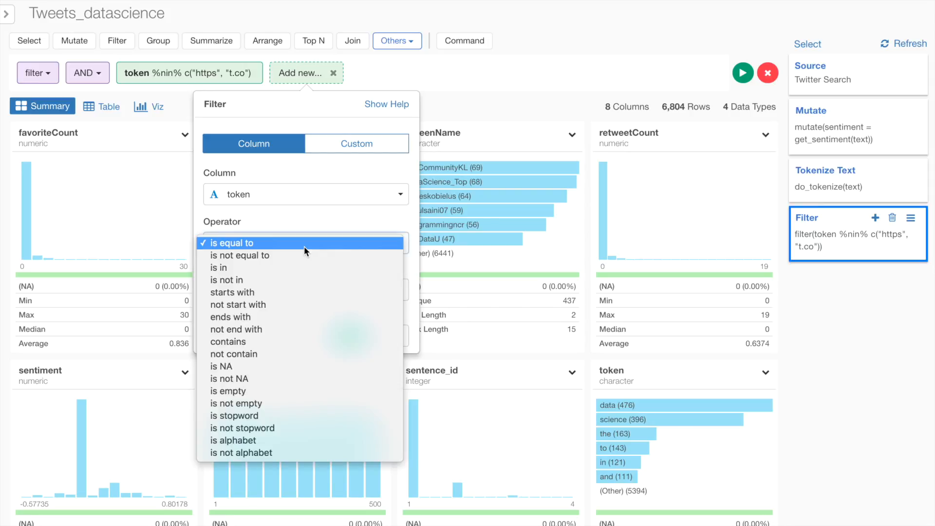
{"action": "left_click", "coordinate": [326, 427]}
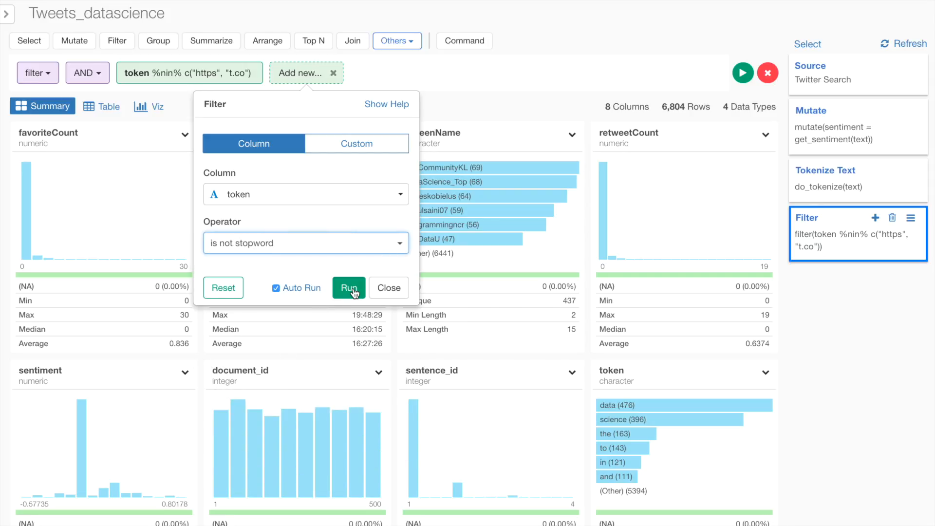
{"action": "left_click", "coordinate": [349, 288]}
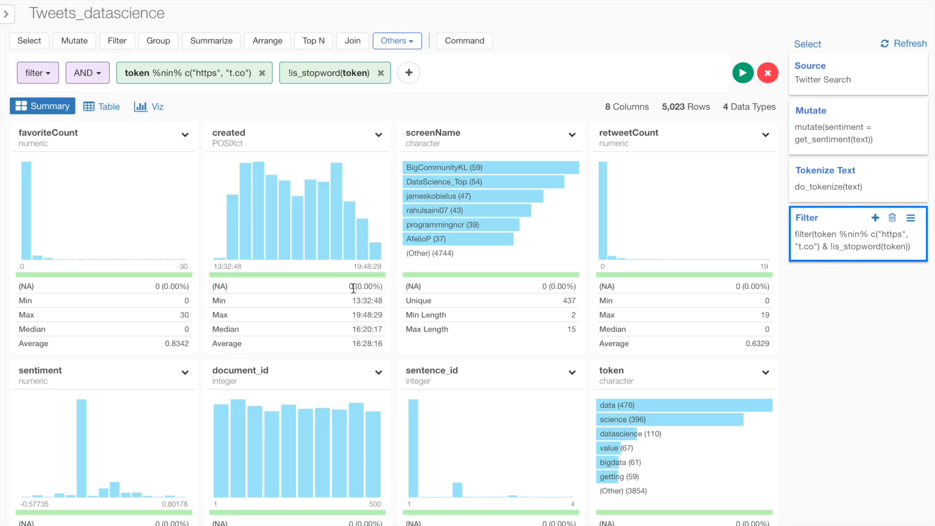
{"action": "scroll", "coordinate": [668, 463], "scroll_direction": "down", "scroll_amount": 2}
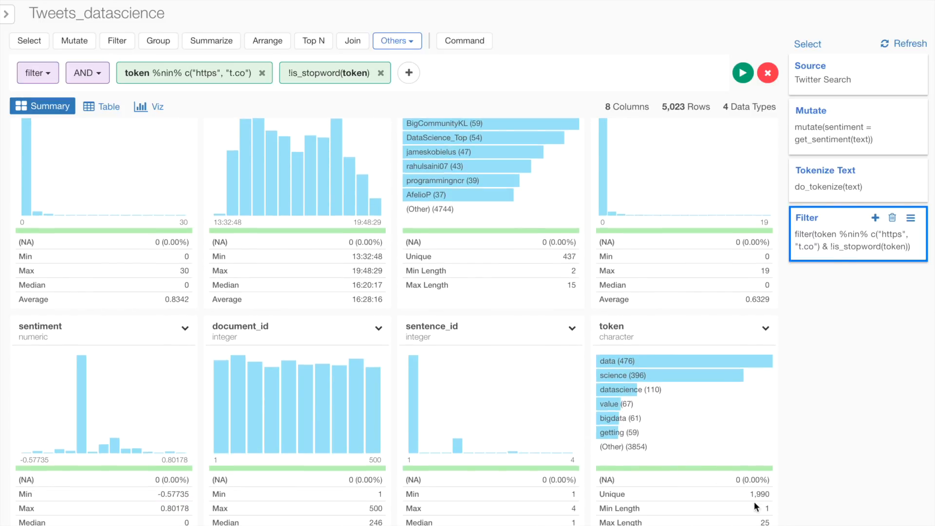
{"action": "scroll", "coordinate": [649, 396], "scroll_direction": "up", "scroll_amount": 2}
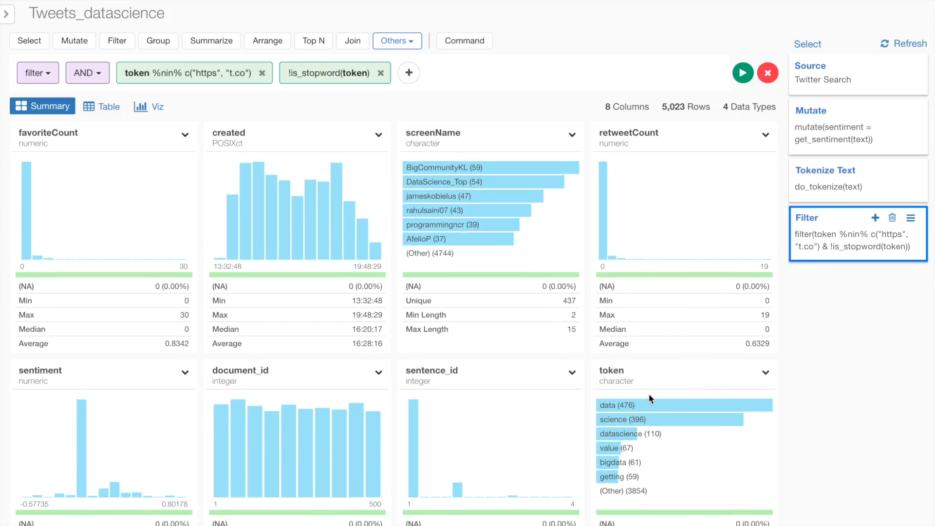
Return to the table view and count text pairs with document_id as the document id and token as the tokenized text
{"action": "left_click", "coordinate": [103, 108]}
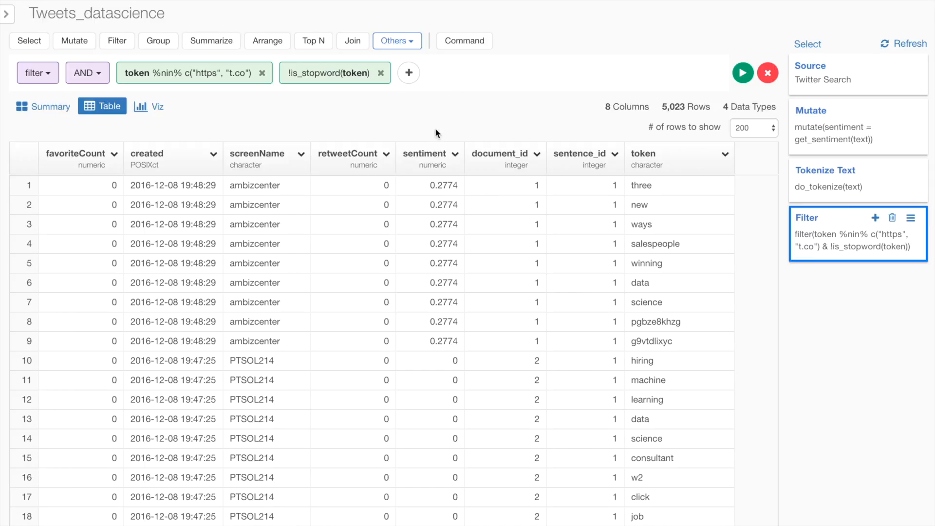
{"action": "left_click", "coordinate": [402, 42]}
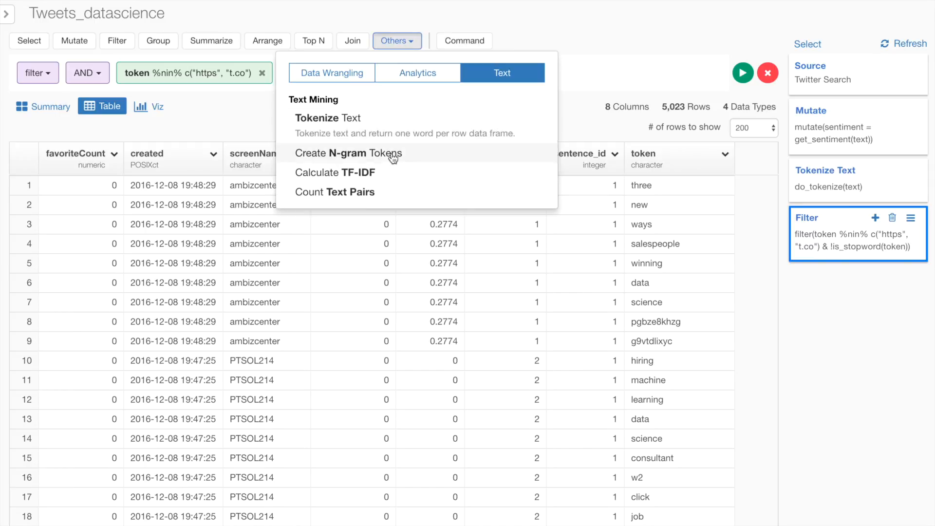
{"action": "left_click", "coordinate": [391, 198]}
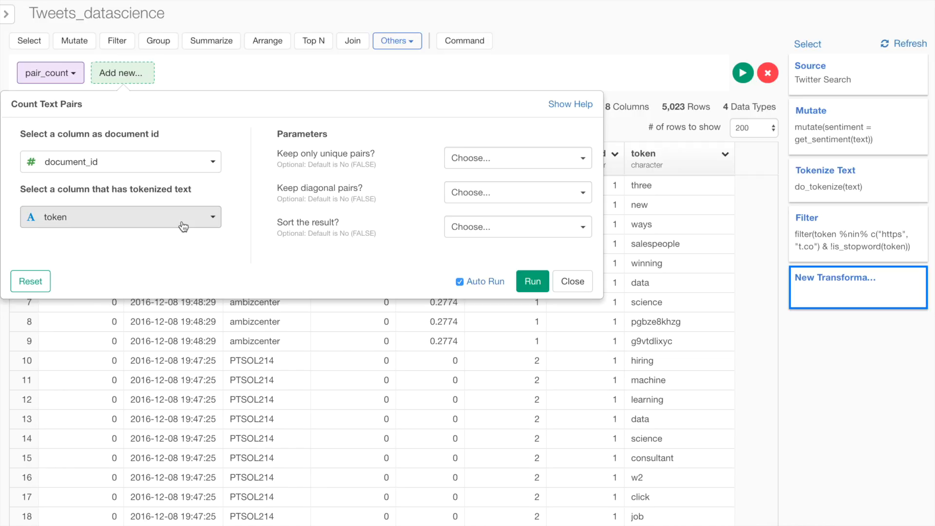
{"action": "left_click", "coordinate": [529, 286]}
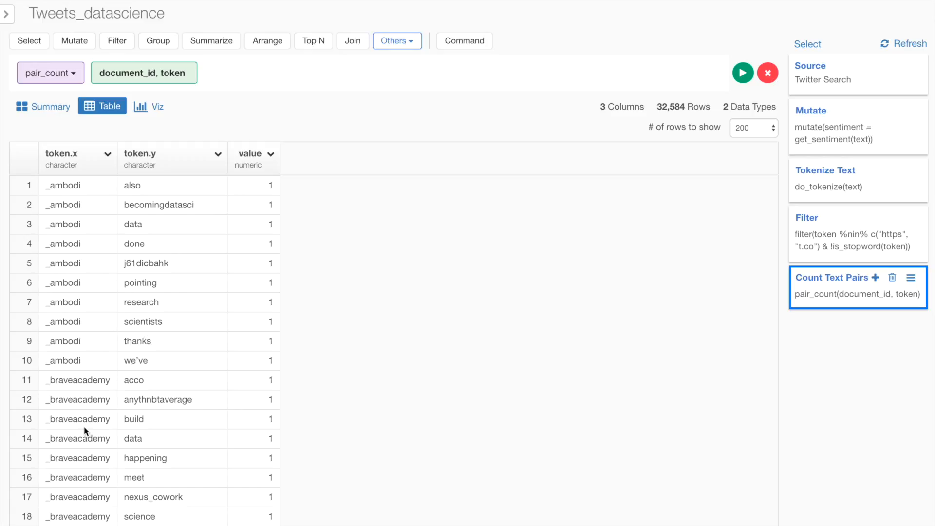
{"action": "scroll", "coordinate": [135, 436], "scroll_direction": "down", "scroll_amount": 10}
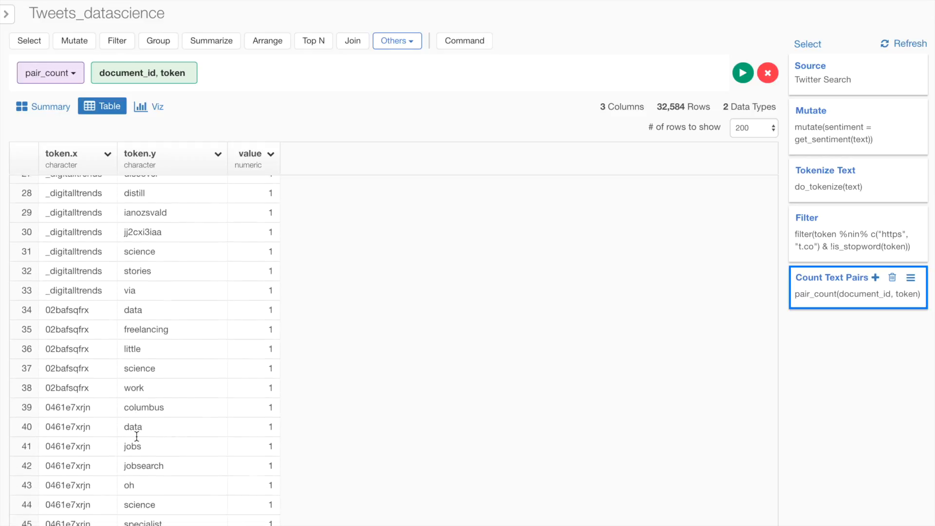
{"action": "scroll", "coordinate": [267, 240], "scroll_direction": "up", "scroll_amount": 10}
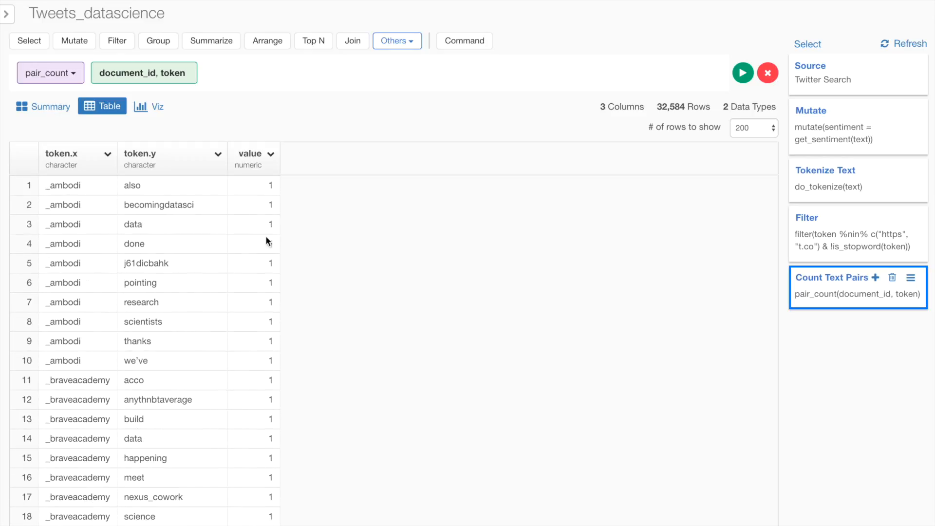
Filter the text pairs to keep only rows whose value is greater than 2
{"action": "left_click", "coordinate": [116, 42]}
{"action": "left_click", "coordinate": [107, 197]}
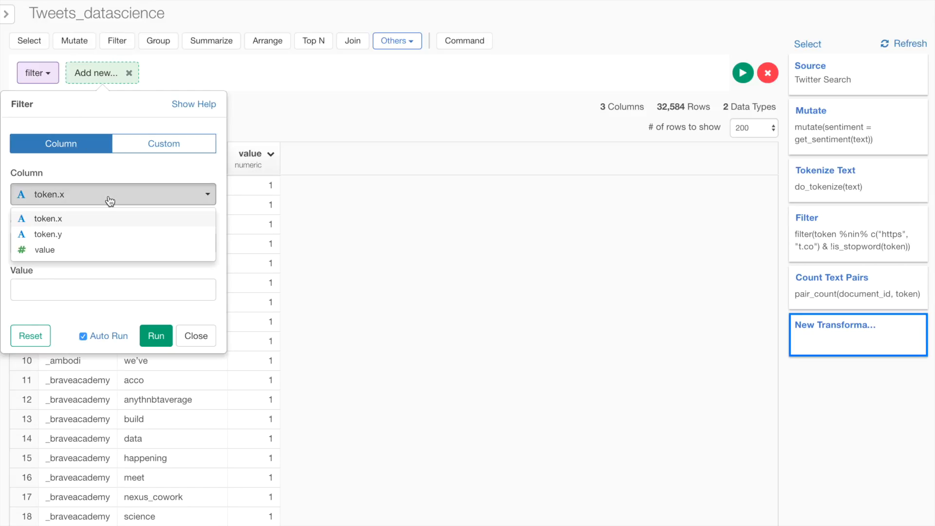
{"action": "left_click", "coordinate": [117, 250]}
{"action": "left_click", "coordinate": [116, 253]}
{"action": "left_click", "coordinate": [118, 291]}
{"action": "left_click", "coordinate": [126, 292]}
{"action": "type", "text": "2"}
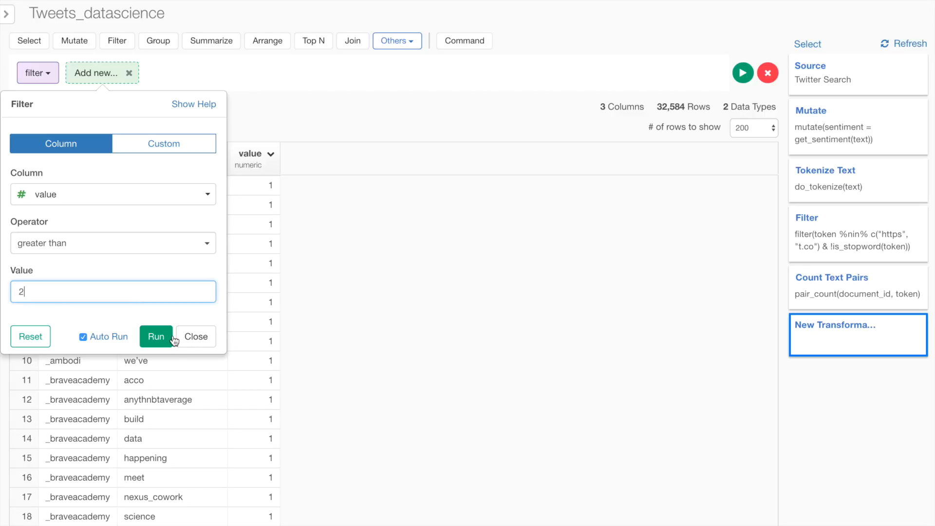
{"action": "left_click", "coordinate": [158, 338]}
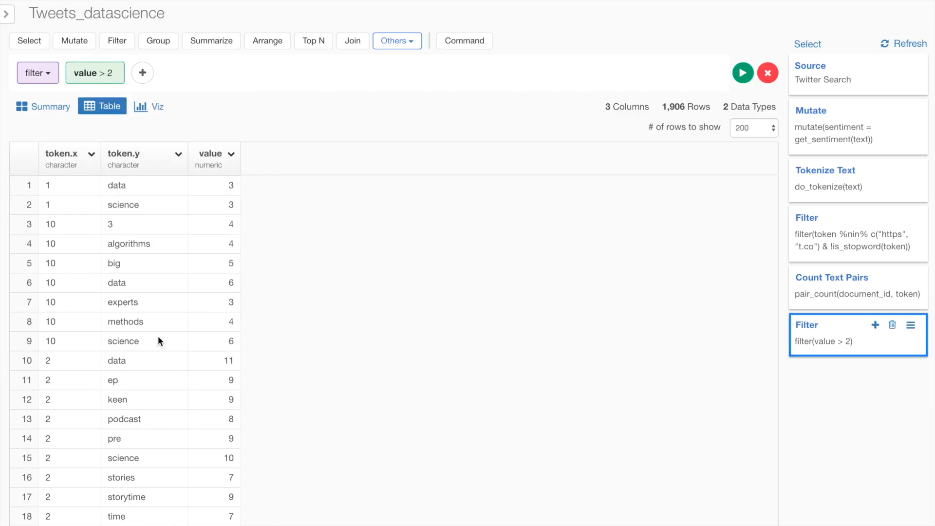
{"action": "scroll", "coordinate": [75, 428], "scroll_direction": "down", "scroll_amount": 10}
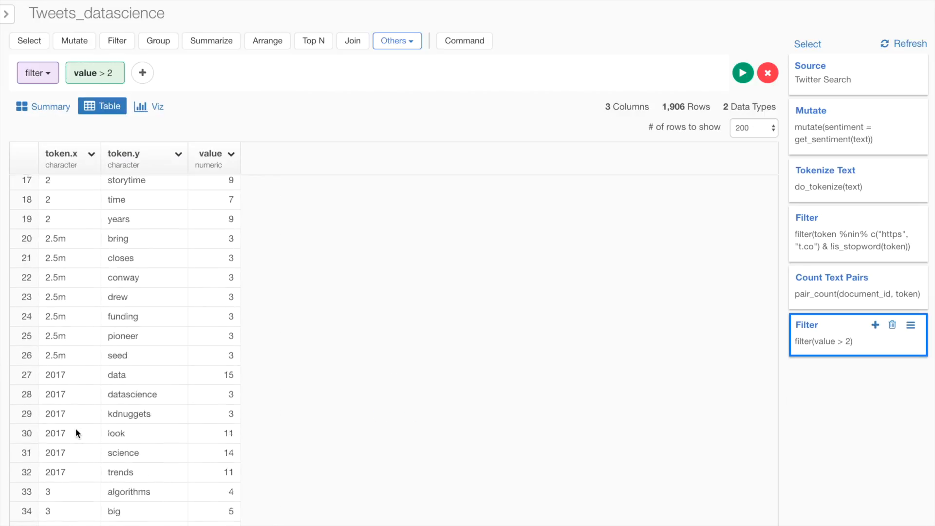
Add a third condition to the earlier token filter so that the token column is alphabet
{"action": "scroll", "coordinate": [75, 428], "scroll_direction": "up", "scroll_amount": 10}
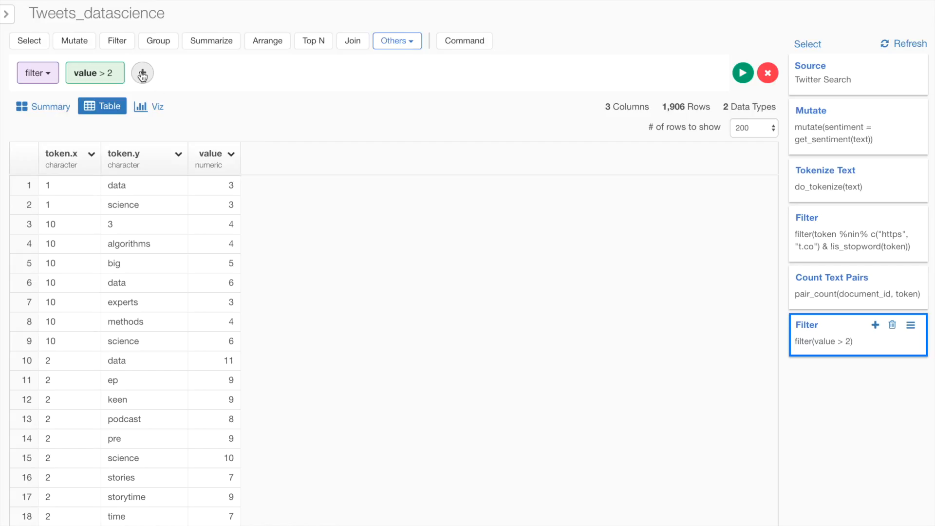
{"action": "left_click", "coordinate": [811, 239]}
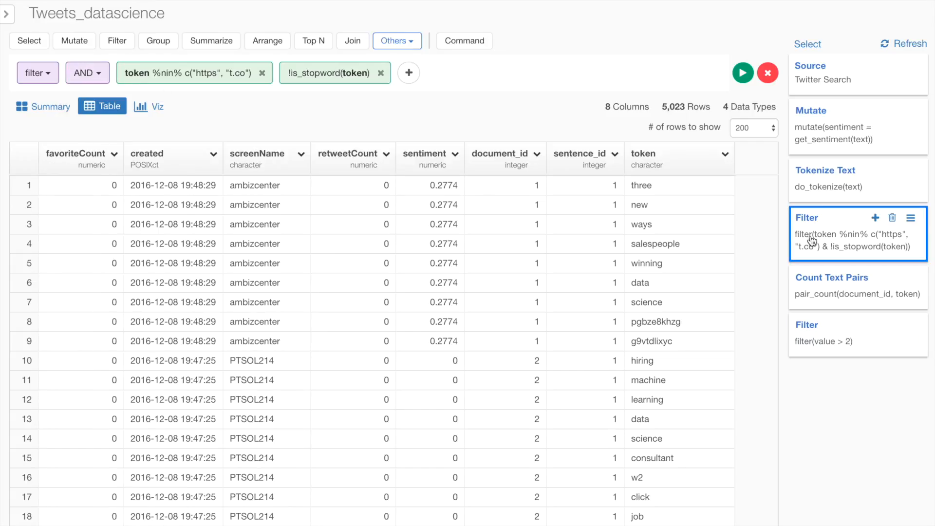
{"action": "left_click", "coordinate": [409, 73]}
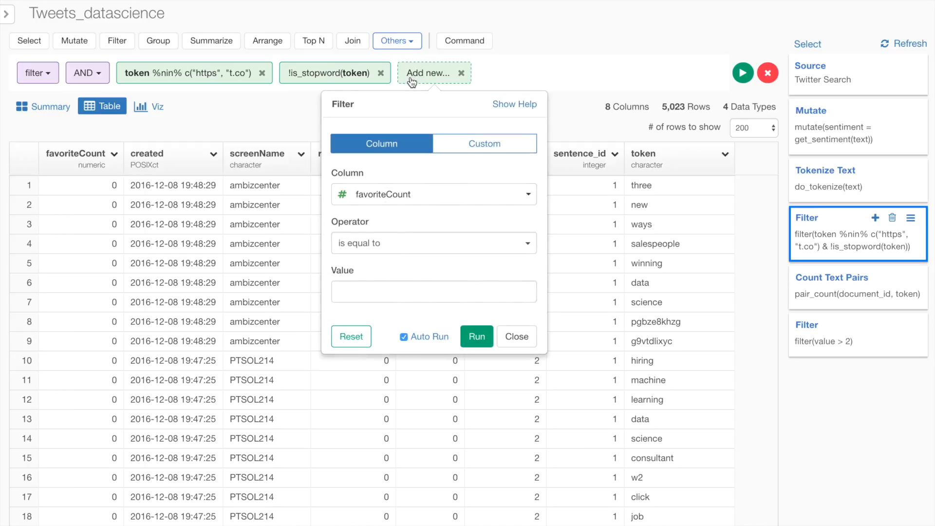
{"action": "left_click", "coordinate": [423, 202]}
{"action": "left_click", "coordinate": [414, 326]}
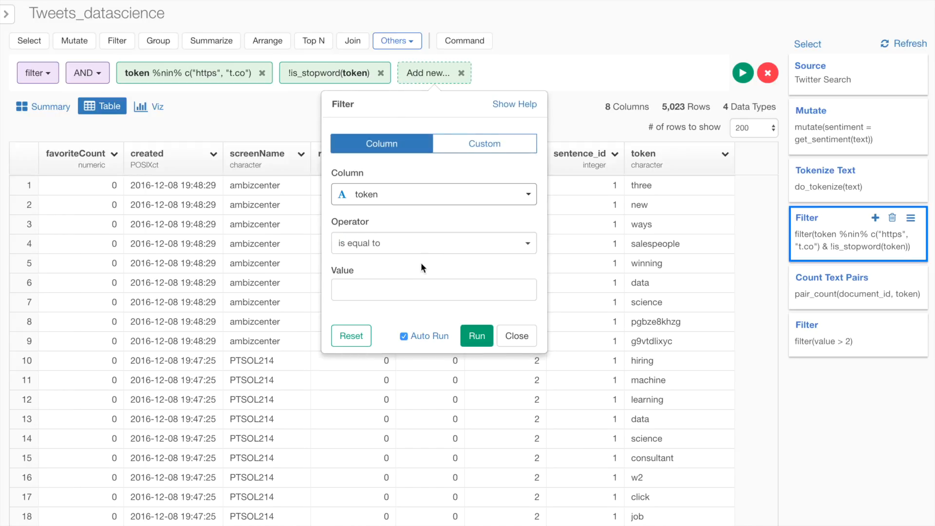
{"action": "left_click", "coordinate": [426, 247]}
{"action": "left_click", "coordinate": [420, 439]}
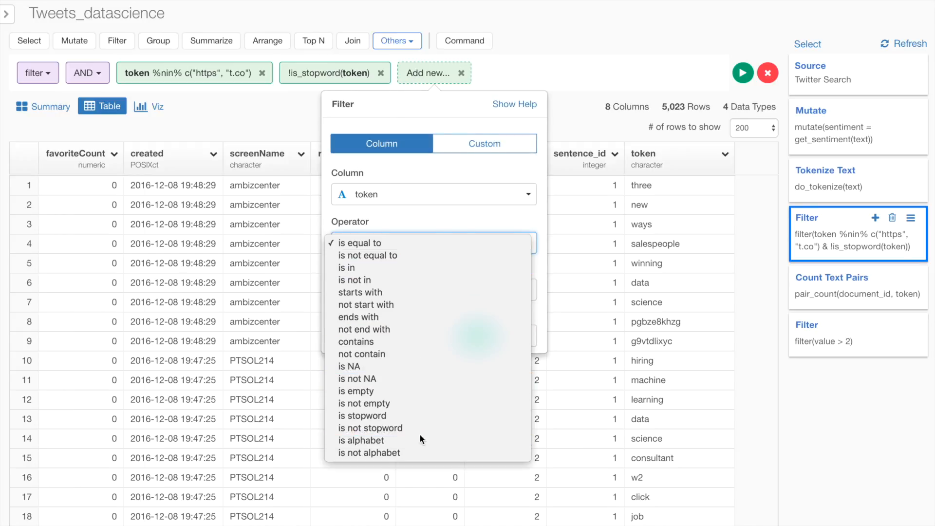
{"action": "left_click", "coordinate": [476, 288]}
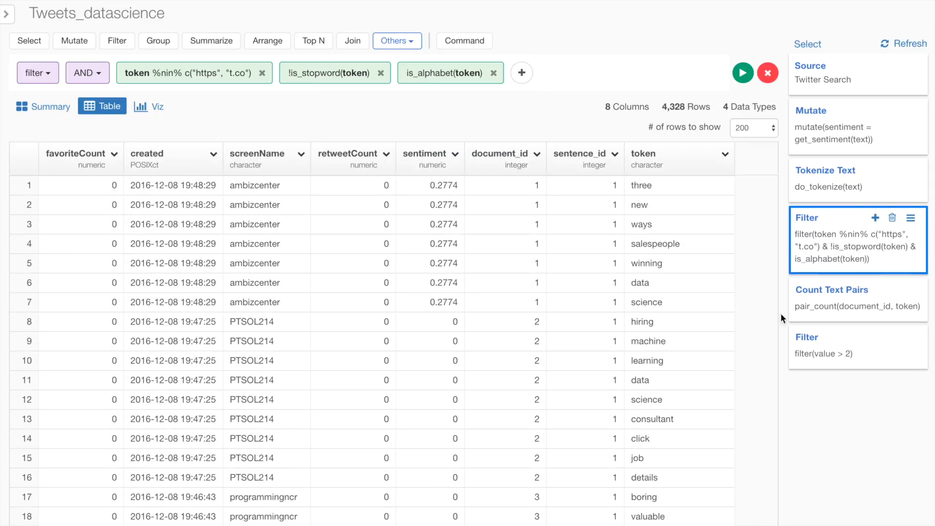
Return to the value filter on the text pairs and sort its rows by value in descending order
{"action": "left_click", "coordinate": [813, 345]}
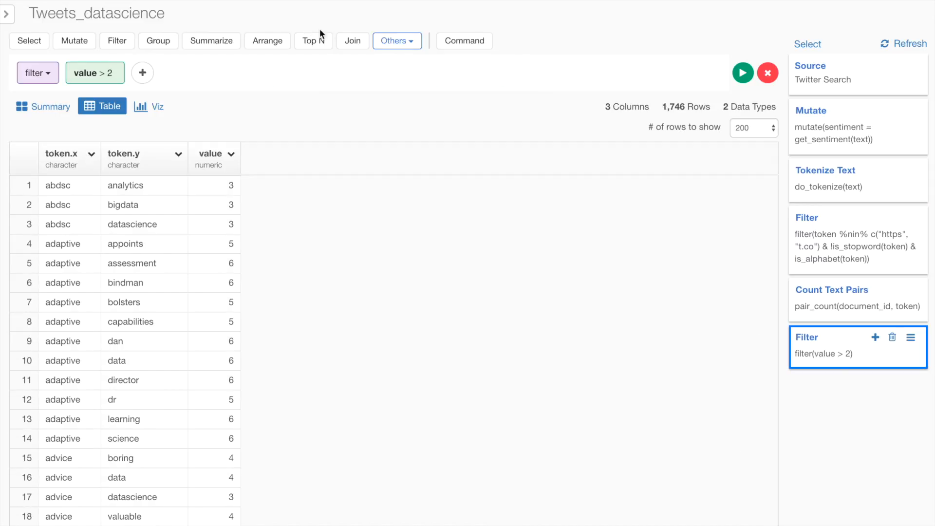
{"action": "left_click", "coordinate": [267, 41]}
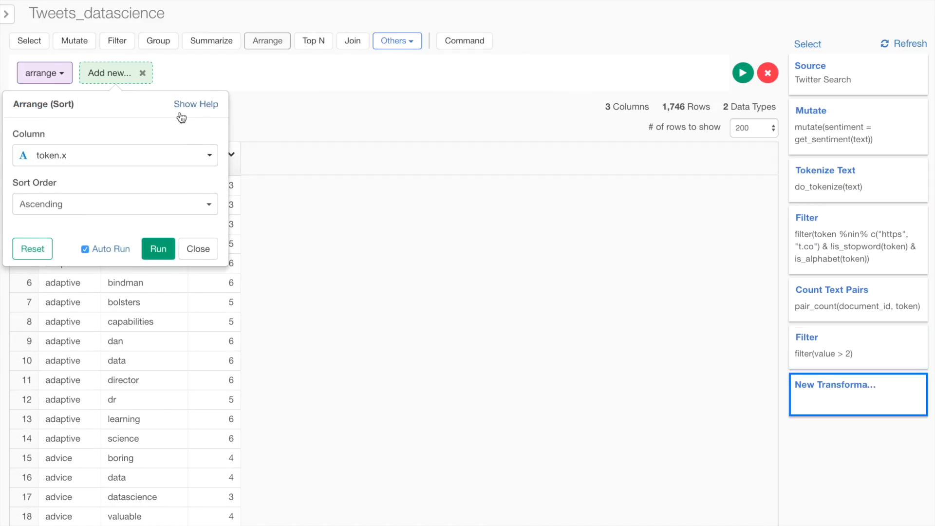
{"action": "left_click", "coordinate": [180, 159]}
{"action": "left_click", "coordinate": [167, 211]}
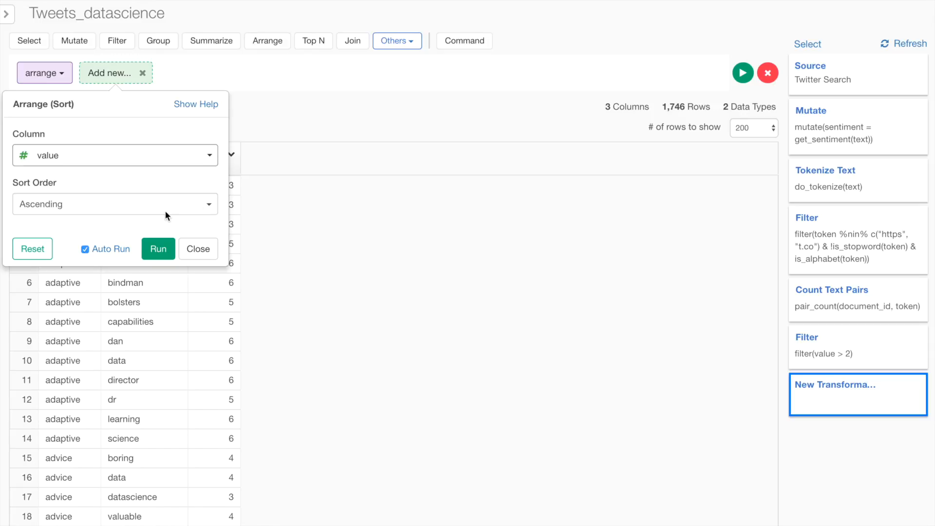
{"action": "left_click", "coordinate": [140, 203]}
{"action": "left_click", "coordinate": [139, 221]}
{"action": "left_click", "coordinate": [159, 248]}
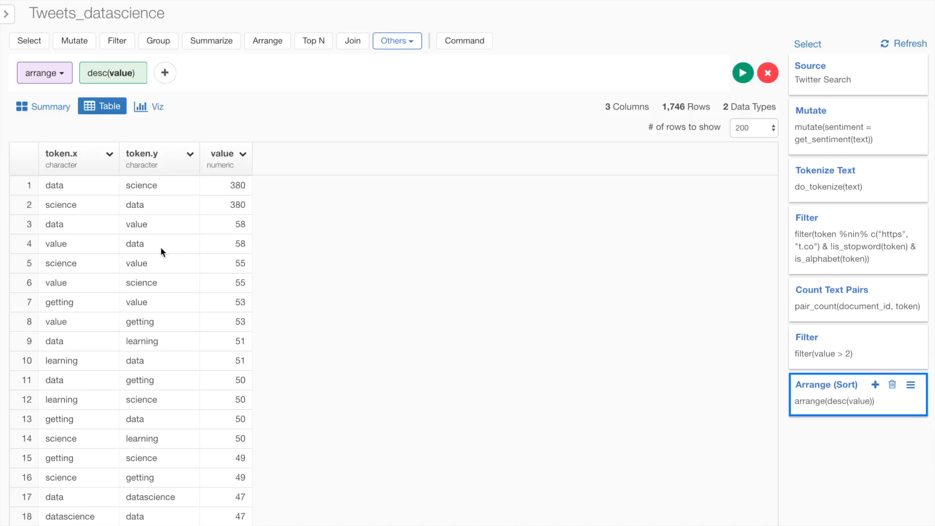
Filter the sorted pairs on token.x is equal to data, and replace that value with r
{"action": "left_click", "coordinate": [119, 41]}
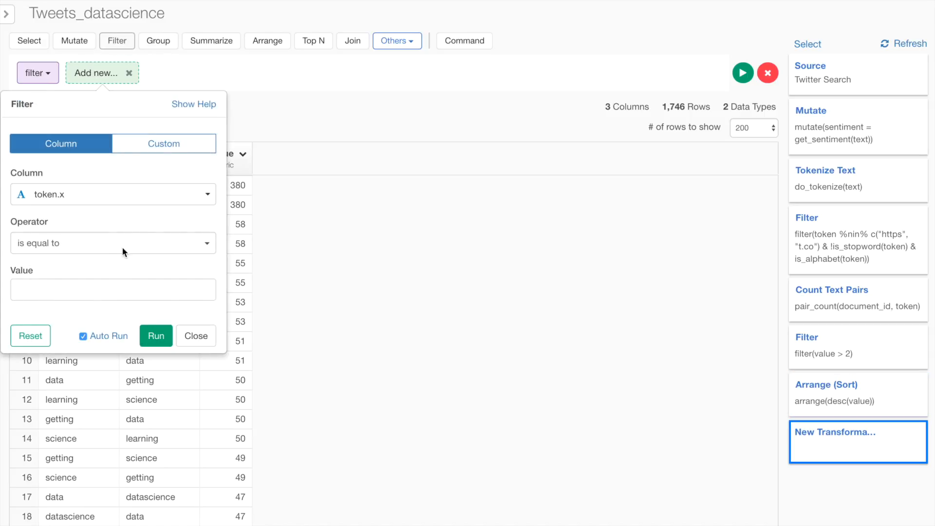
{"action": "left_click", "coordinate": [122, 286]}
{"action": "type", "text": "data"}
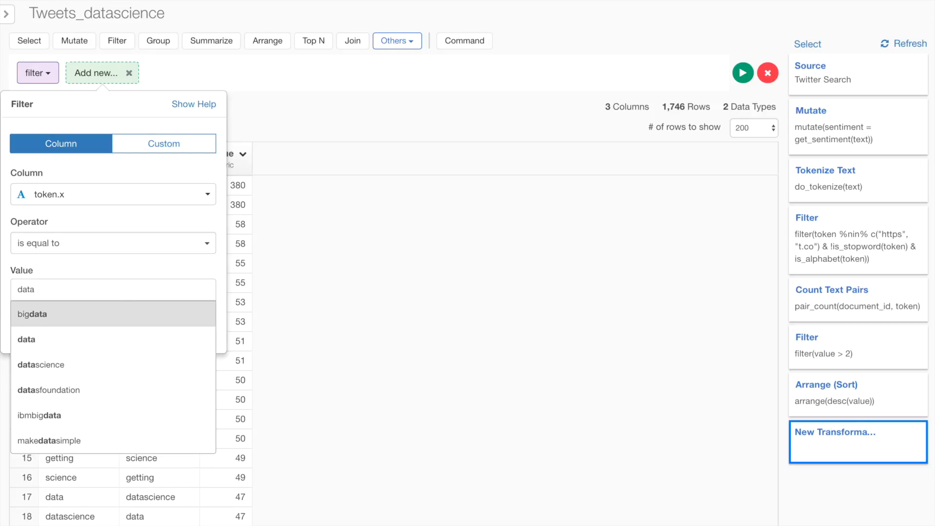
{"action": "left_click", "coordinate": [121, 363]}
{"action": "left_click", "coordinate": [160, 336]}
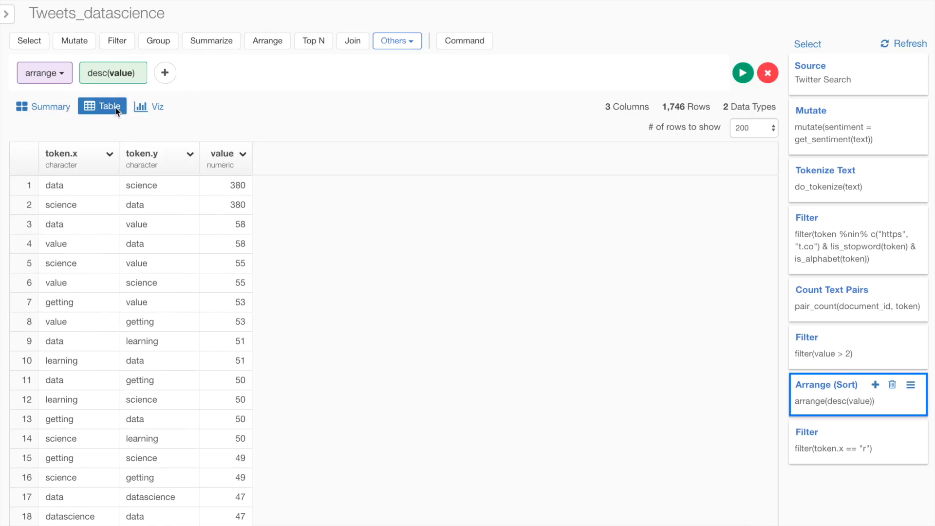
Chart the sorted pairs as a heatmap with token.x on the X axis, token.y on the Y axis and value as the color
{"action": "left_click", "coordinate": [145, 106]}
{"action": "left_click", "coordinate": [55, 174]}
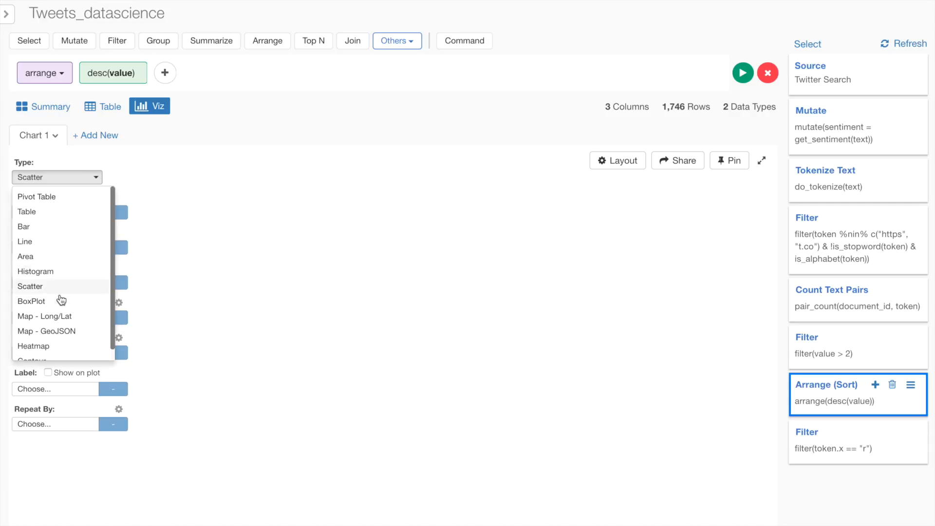
{"action": "left_click", "coordinate": [62, 345]}
{"action": "left_click", "coordinate": [62, 213]}
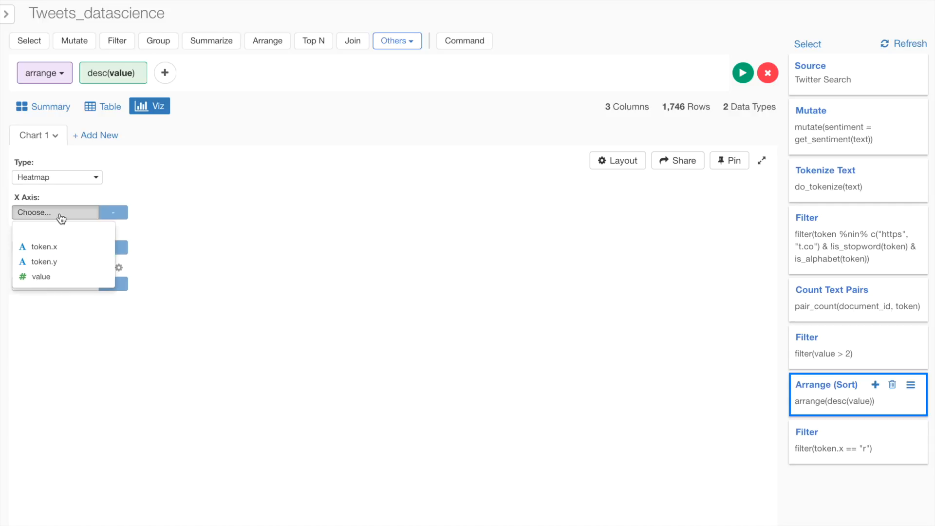
{"action": "left_click", "coordinate": [72, 247]}
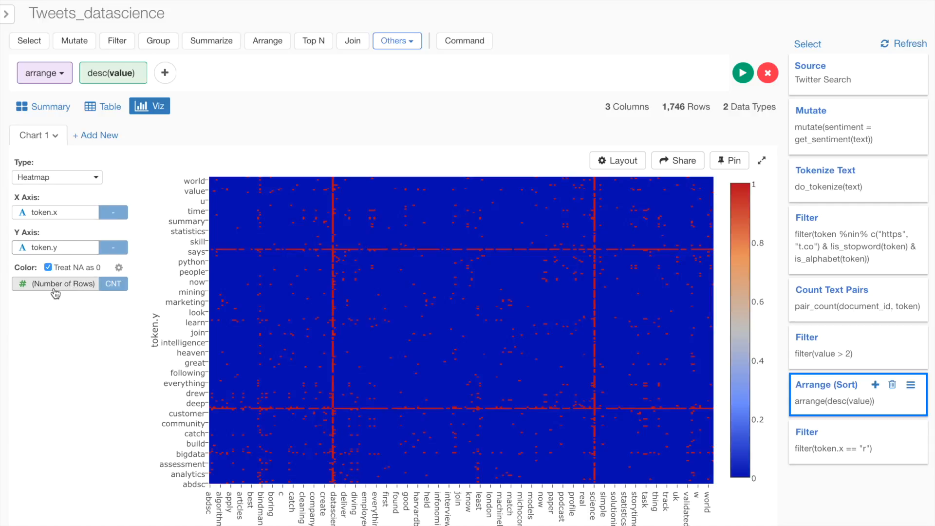
{"action": "left_click", "coordinate": [55, 285]}
{"action": "left_click", "coordinate": [63, 265]}
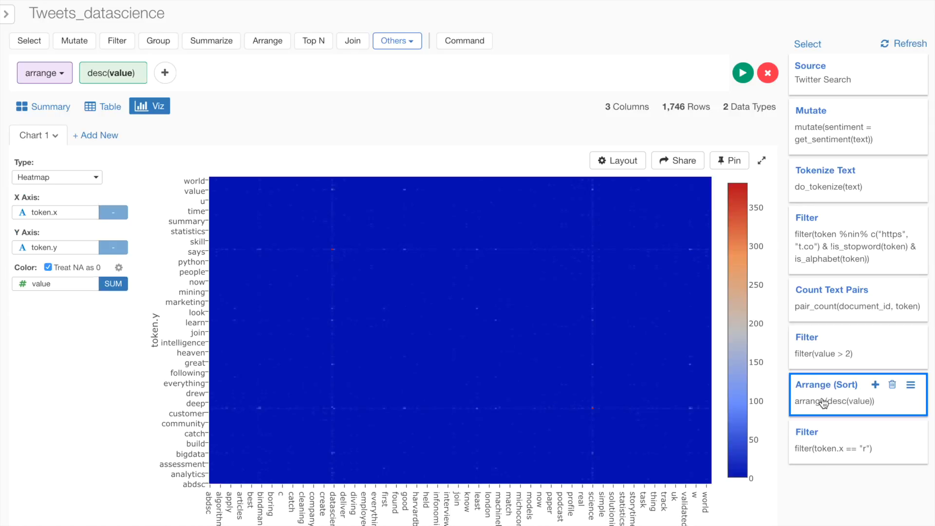
Pin the heatmap to the sort step and change the text pair filter to keep values greater than 10
{"action": "left_click", "coordinate": [729, 159]}
{"action": "left_click", "coordinate": [799, 349]}
{"action": "left_click", "coordinate": [86, 69]}
{"action": "double_click", "coordinate": [68, 298]}
{"action": "type", "text": "10"}
{"action": "left_click", "coordinate": [155, 341]}
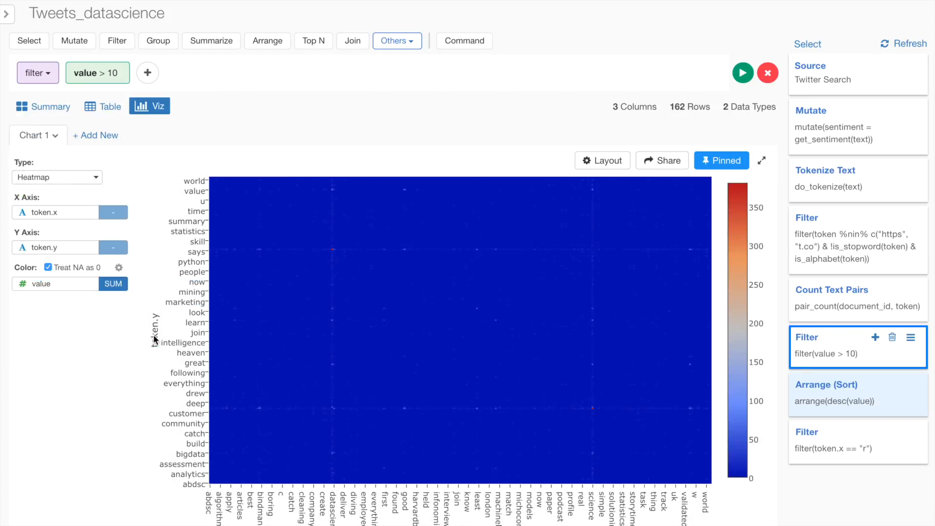